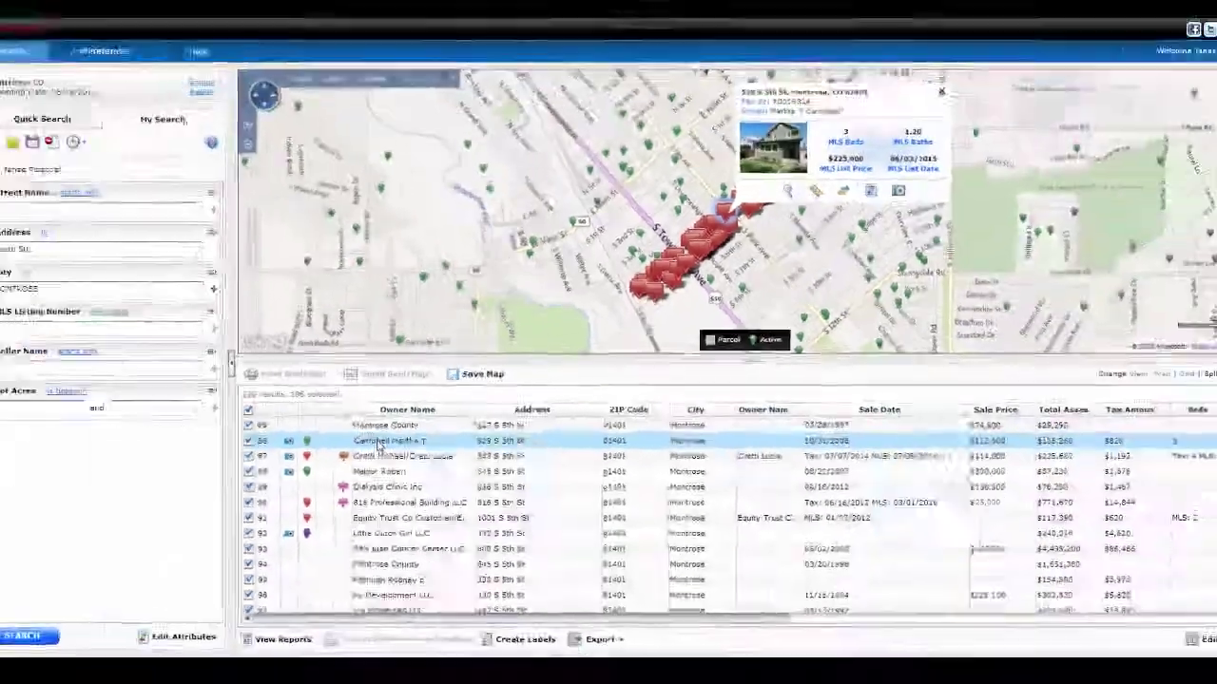
Open the Property Detail report for row 86 of the 106 search results.
double_click(378, 448)
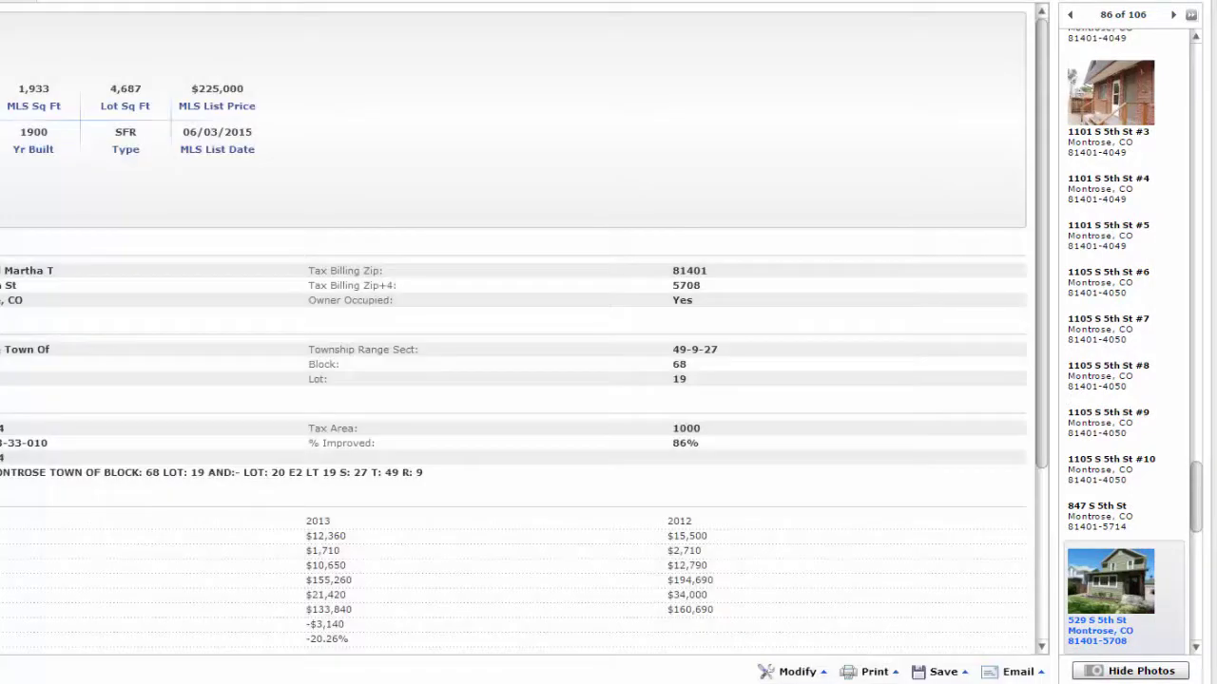
mouse_move(1200, 485)
mouse_down()
mouse_move(1203, 563)
mouse_move(1203, 323)
mouse_up()
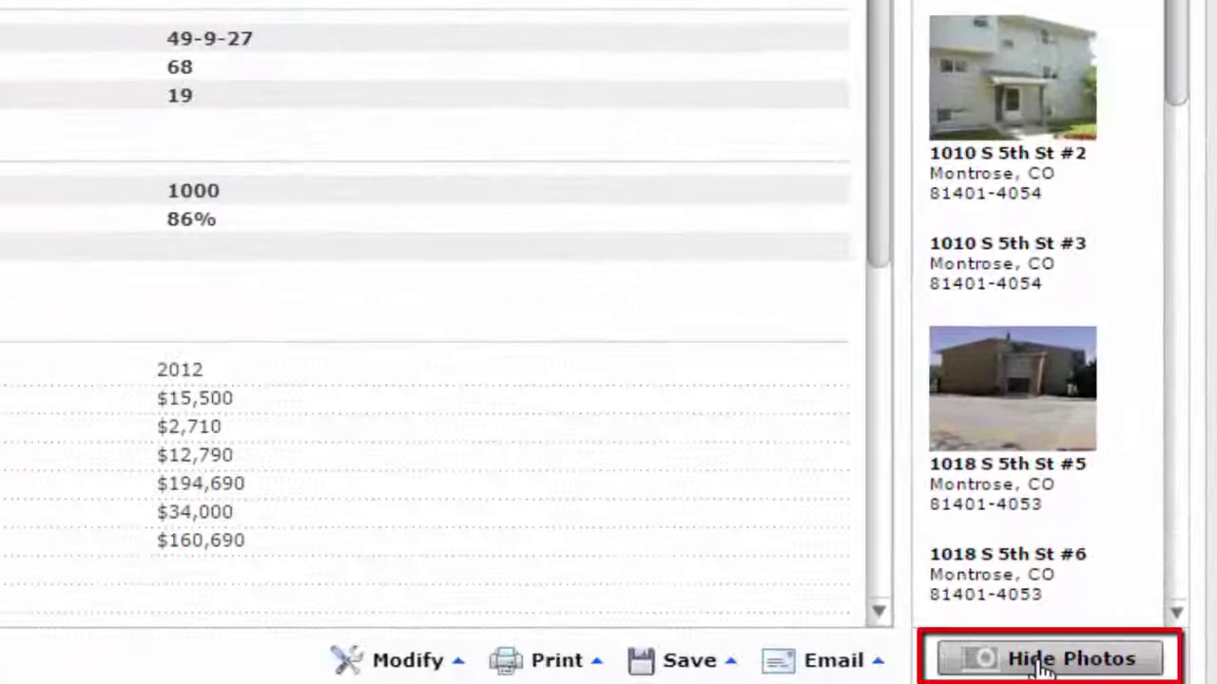
click(1060, 669)
click(1045, 666)
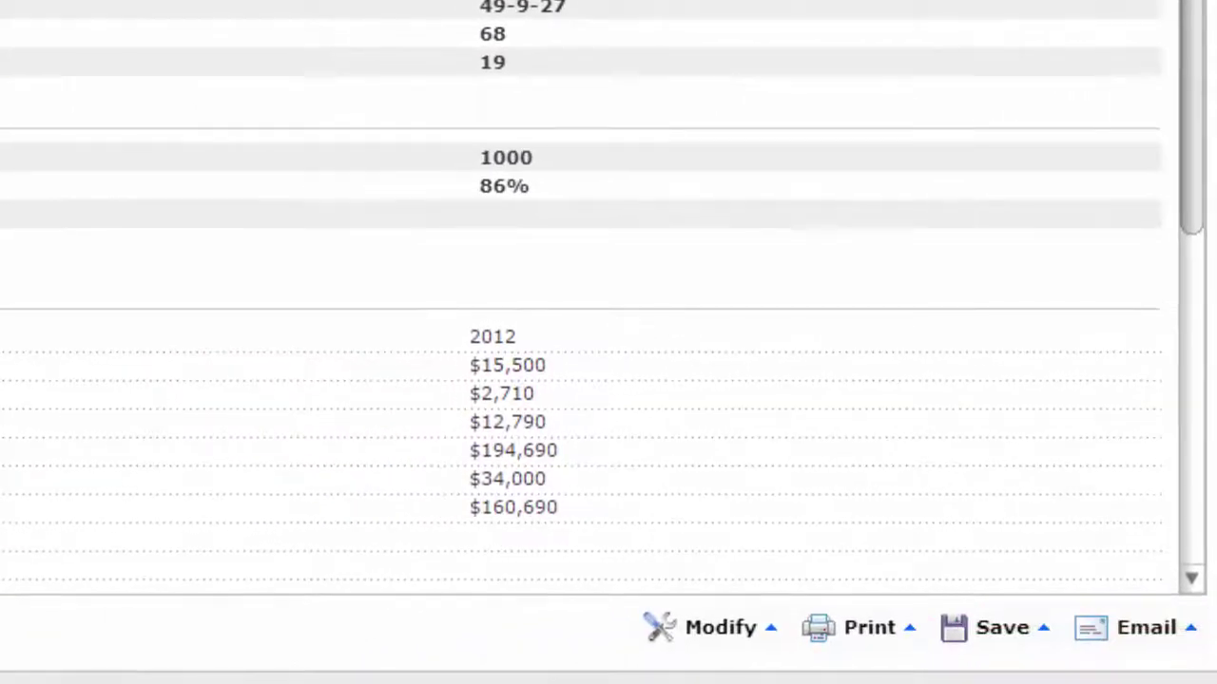
click(722, 630)
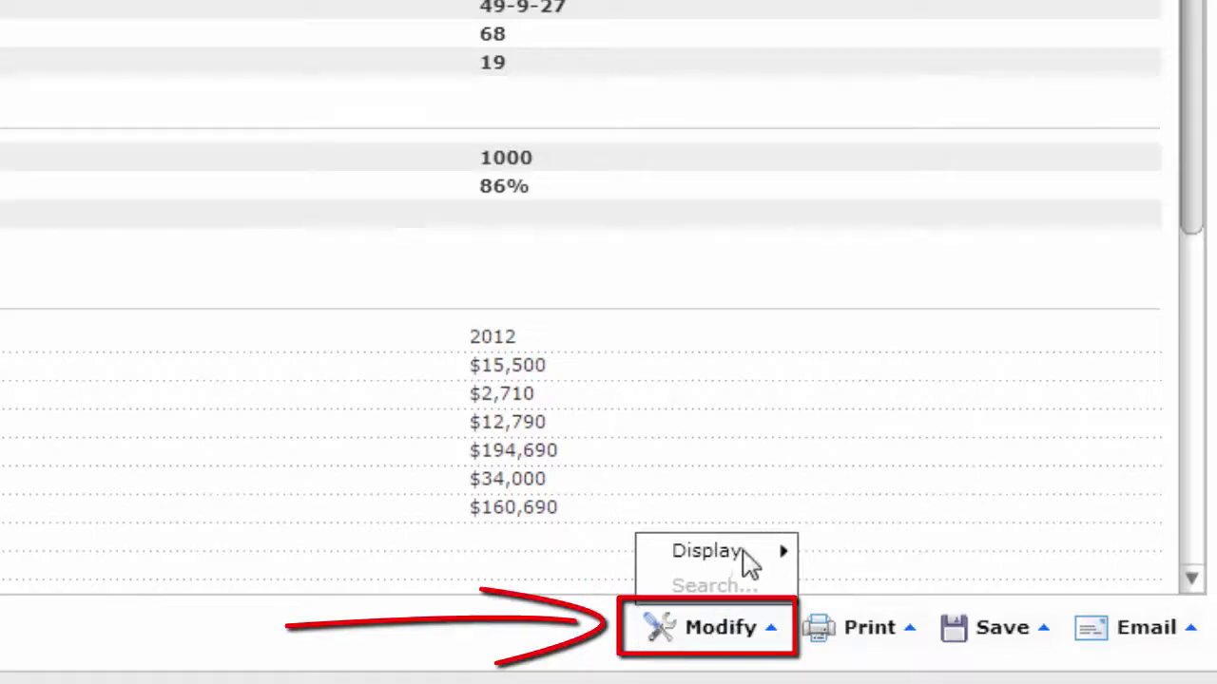
mouse_move(749, 563)
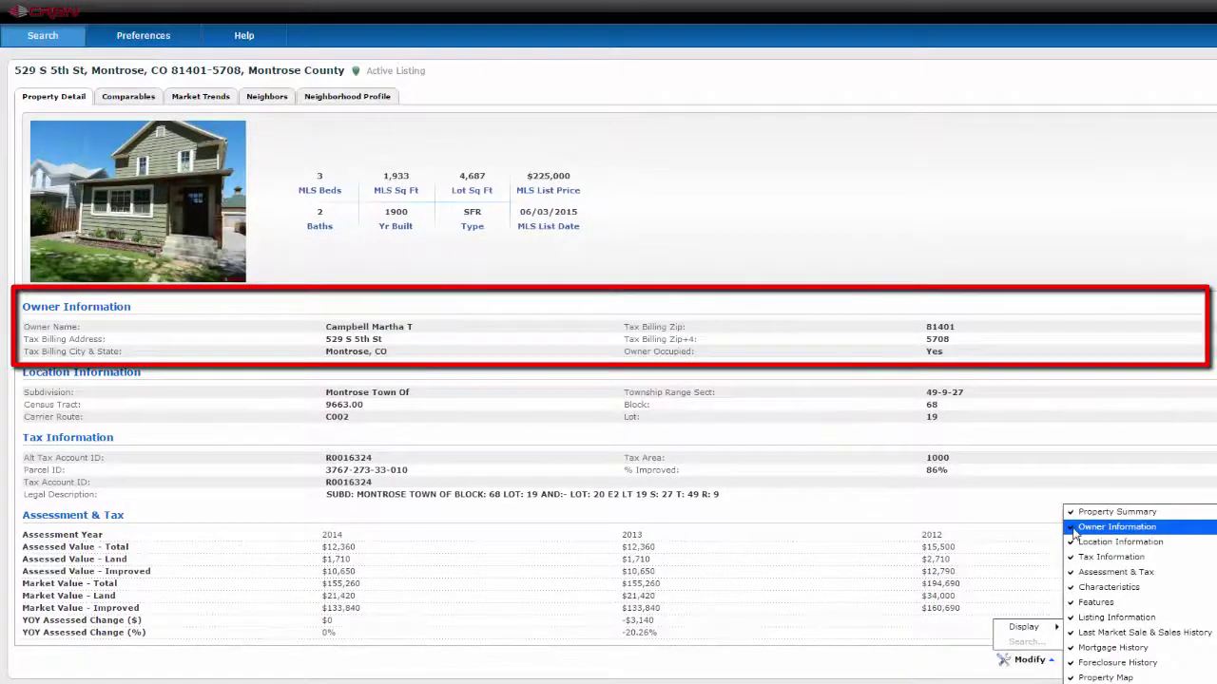
click(1075, 528)
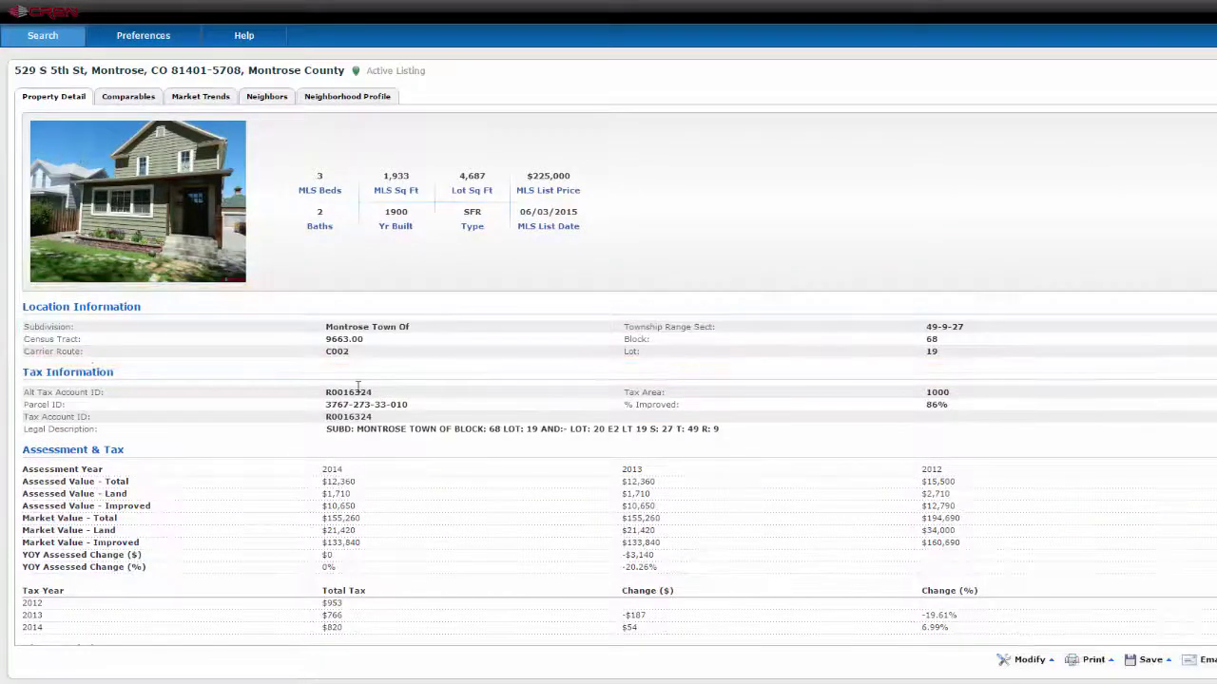
click(1030, 660)
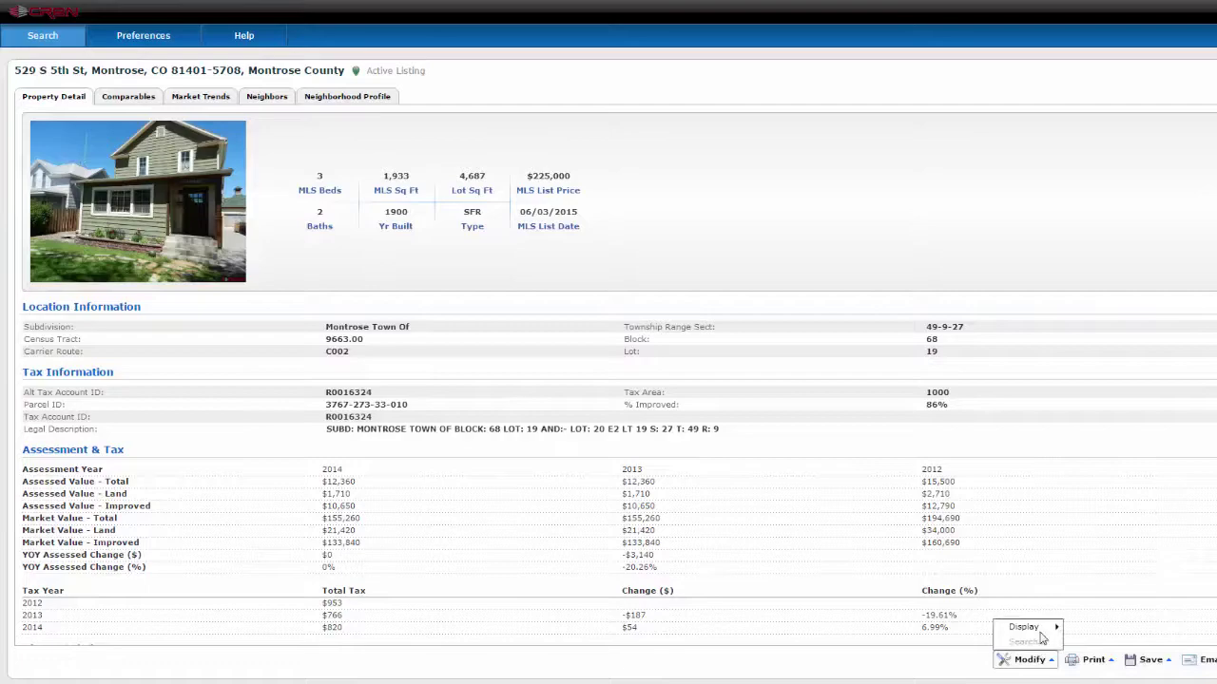
mouse_move(1057, 626)
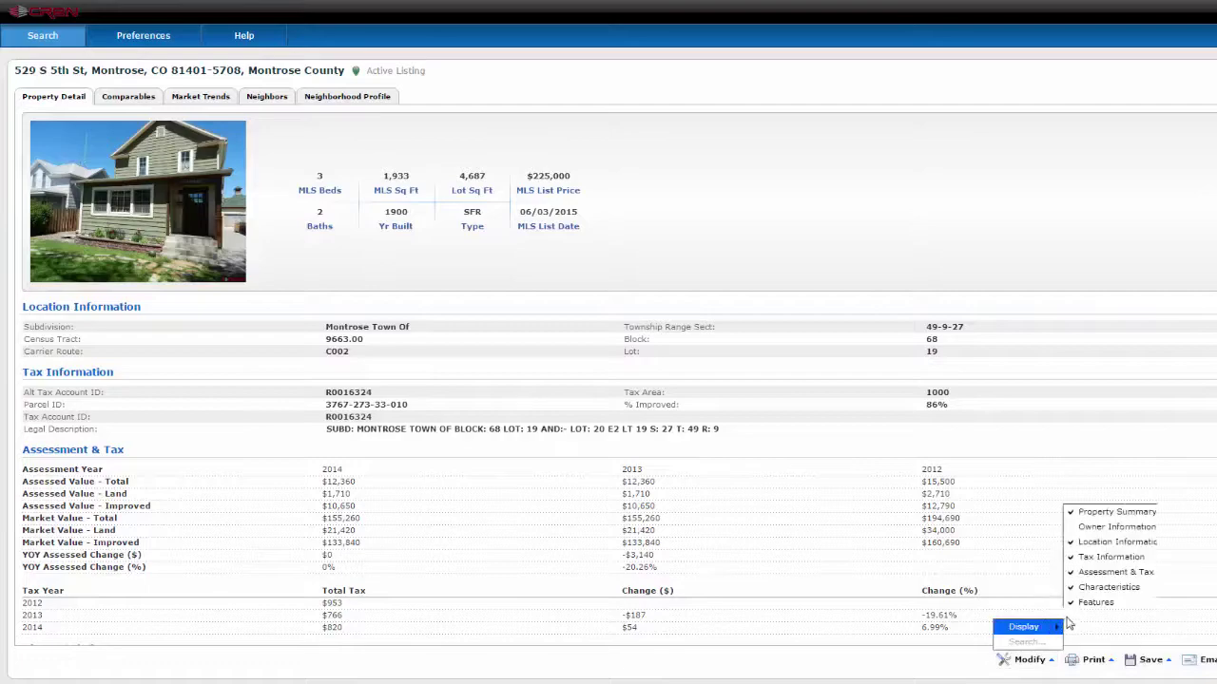
click(1095, 534)
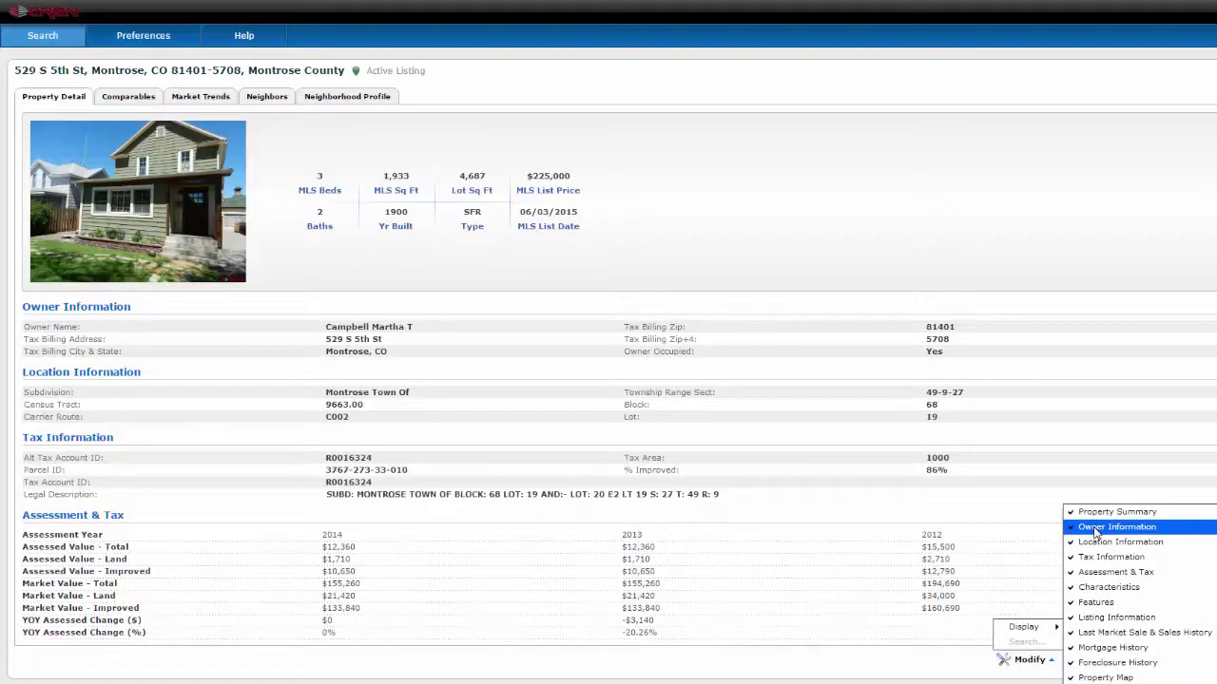
click(810, 652)
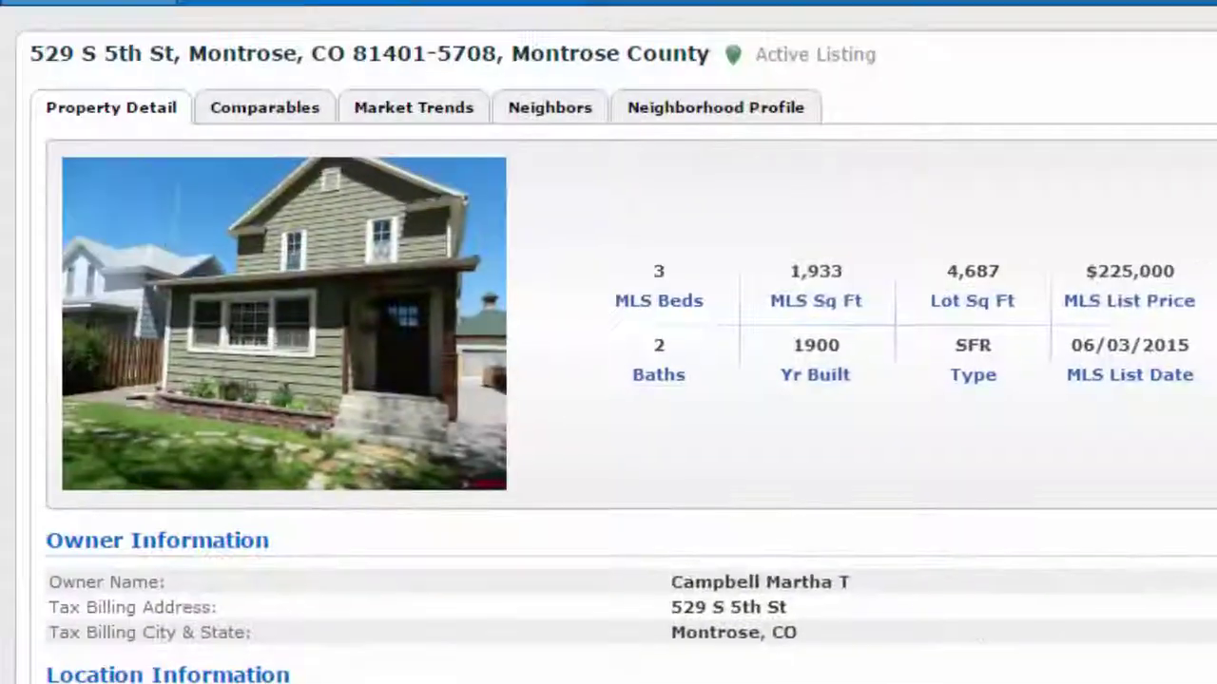
Show the Comparables page and identify comparables 5 and 3 on the map.
click(271, 110)
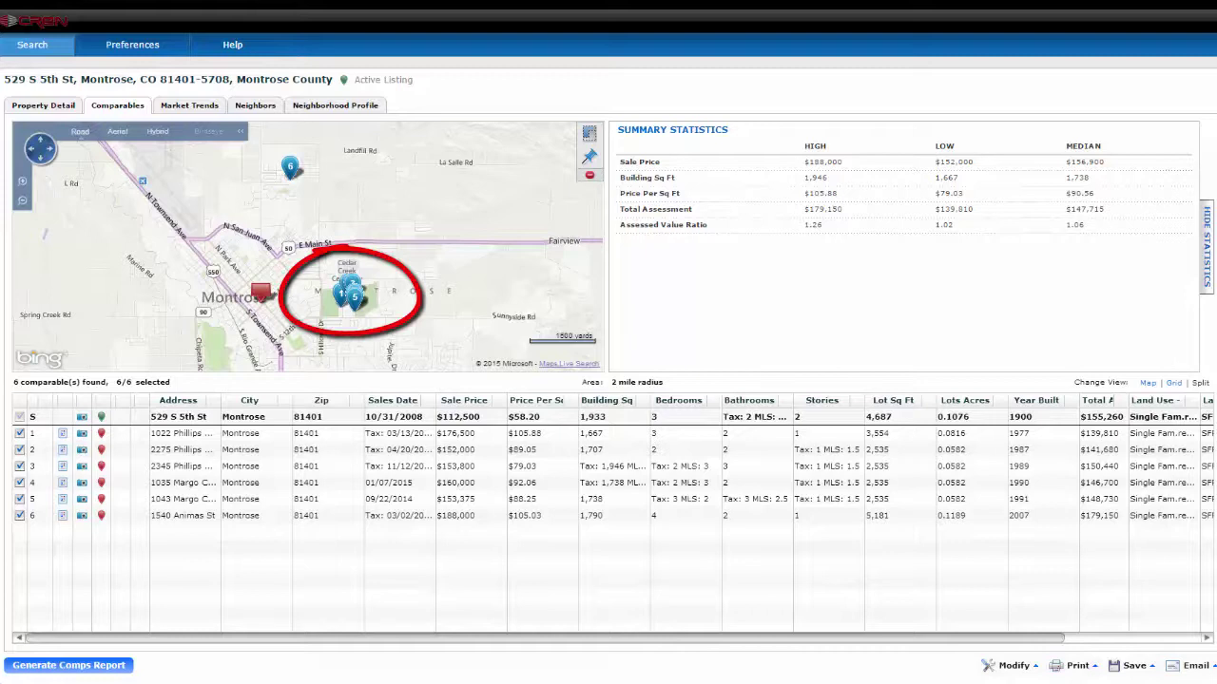
click(355, 299)
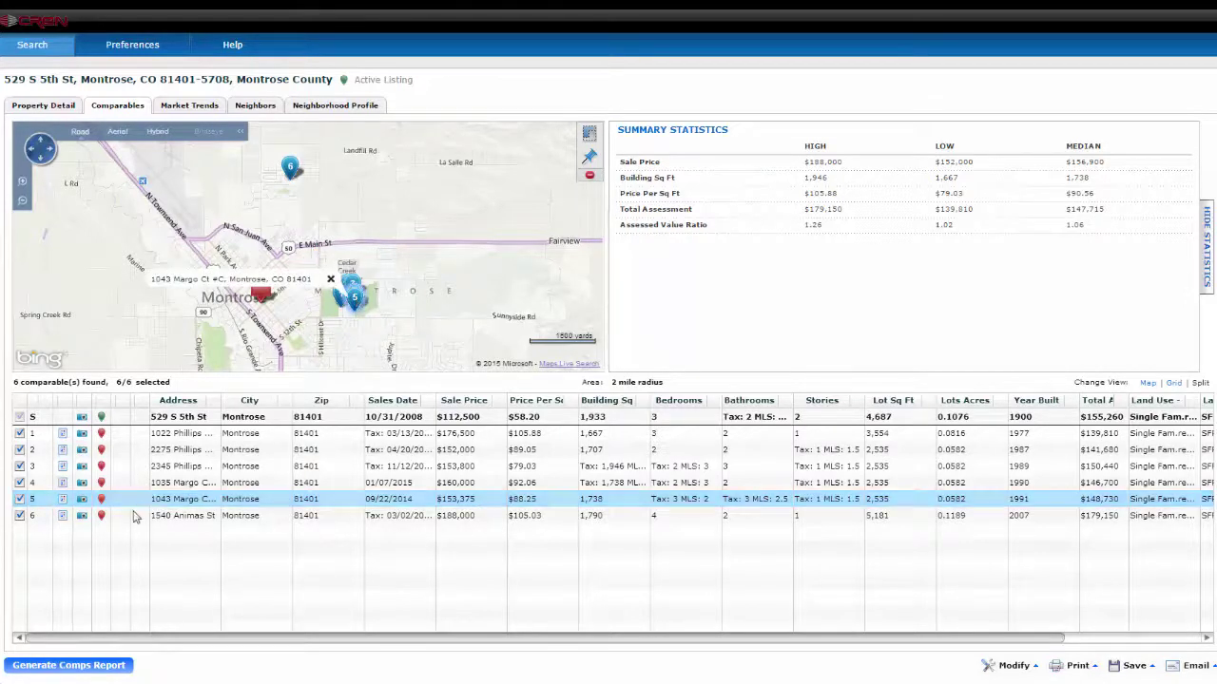
click(360, 281)
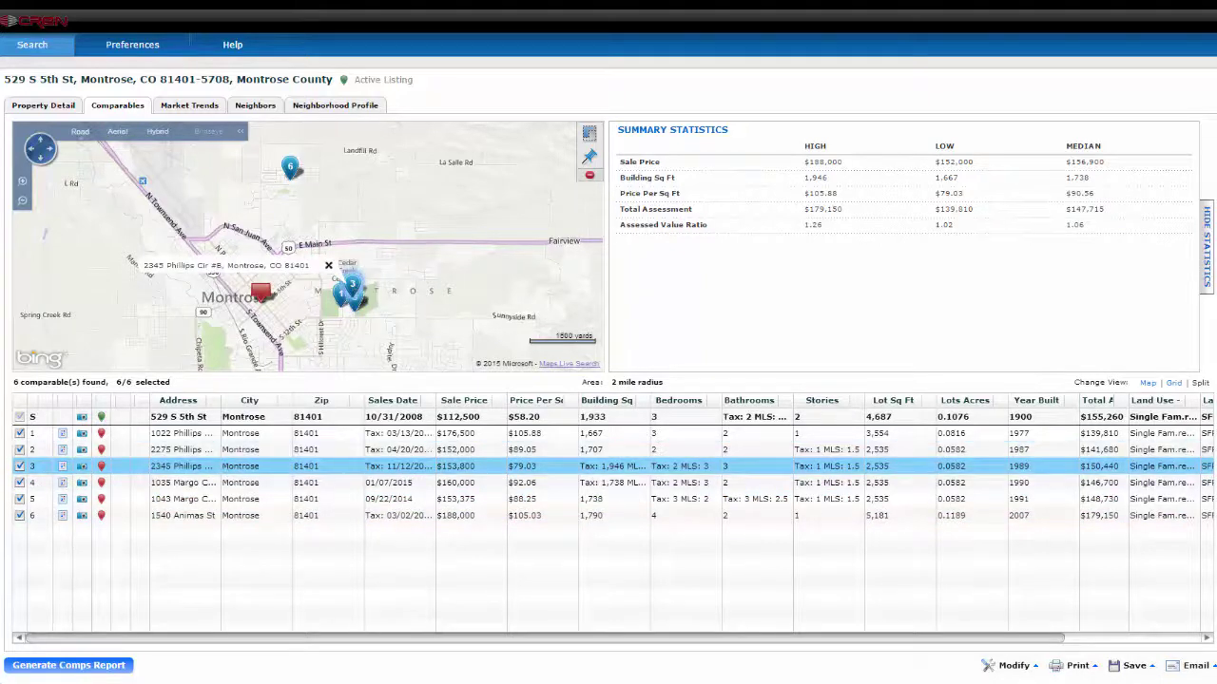
Check the map's Boundaries options, then view the six comps map-only and then as a grid-only table.
click(592, 135)
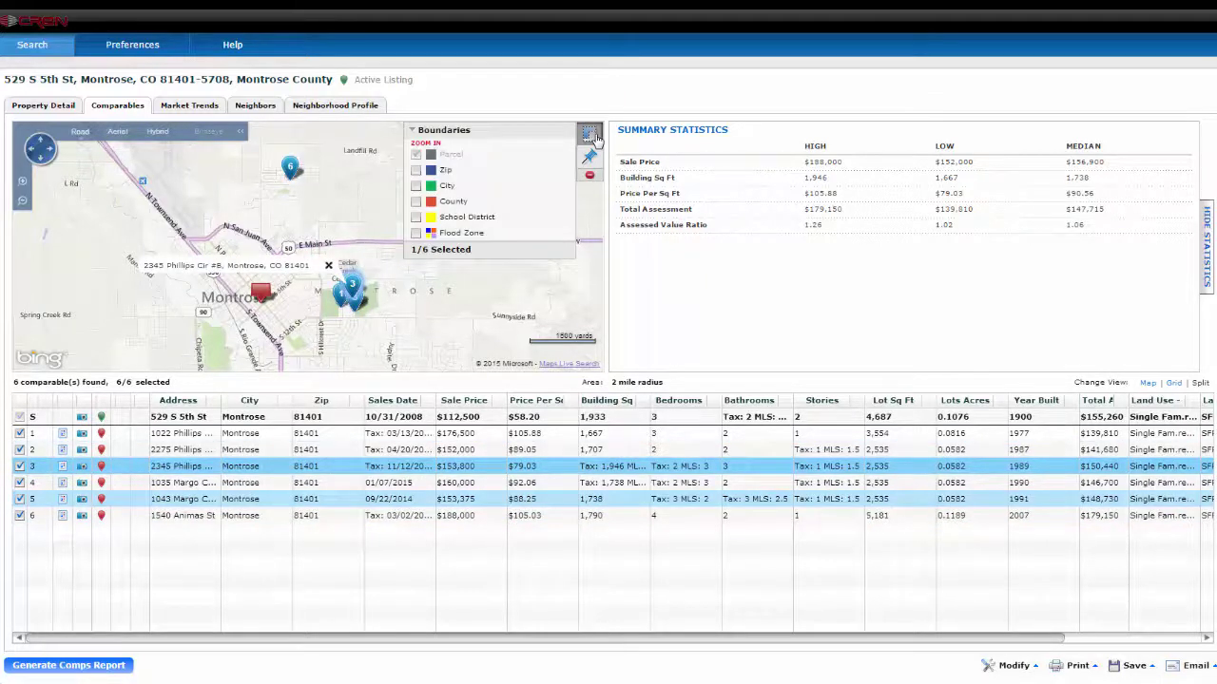
click(1147, 383)
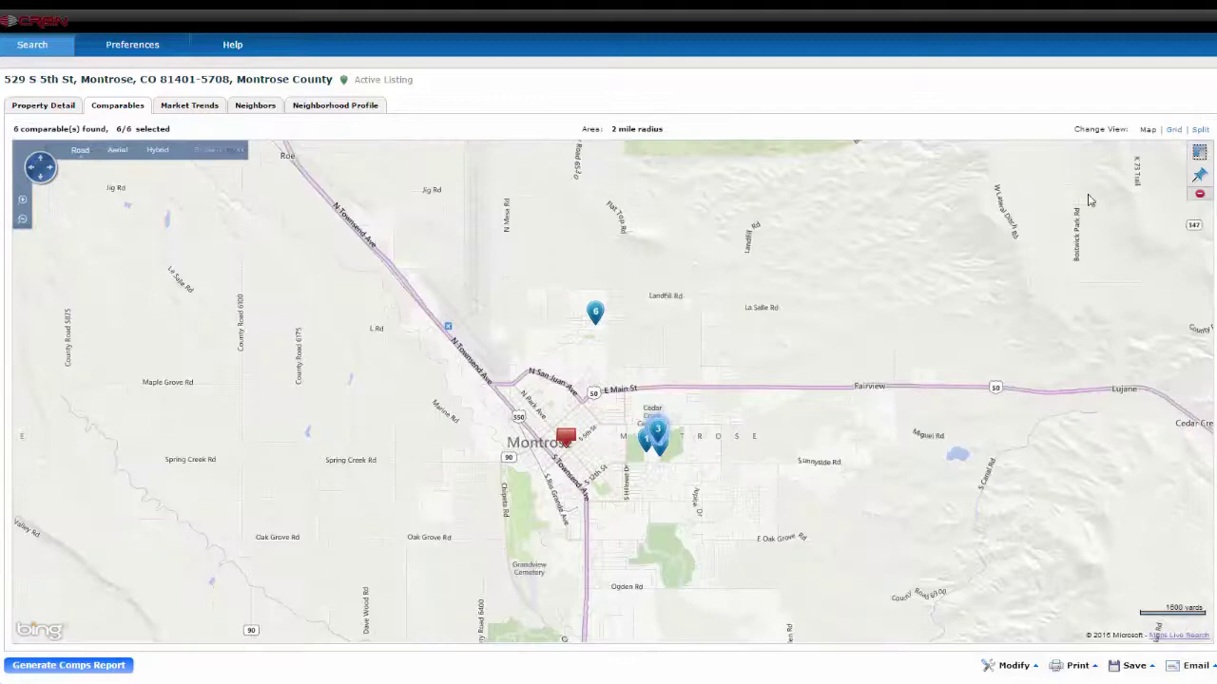
click(1175, 131)
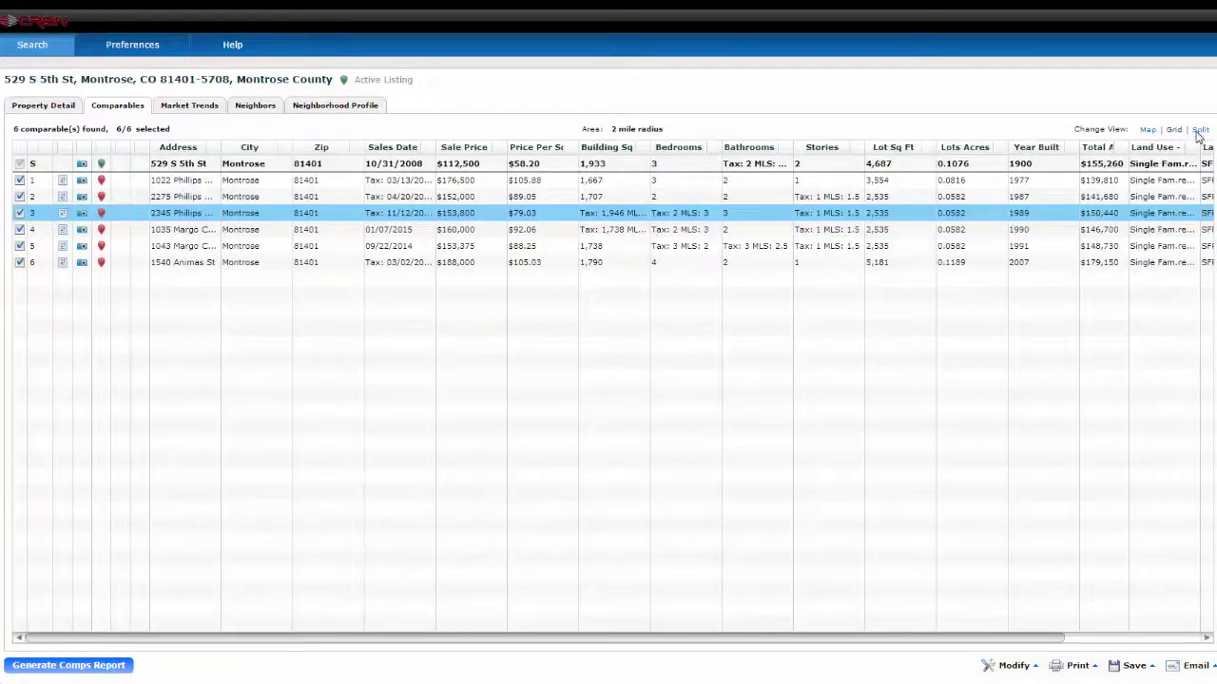
Show map and table together, move Building Sq after Lot Sq Ft, and narrow the Lot Sq Ft column.
click(1200, 130)
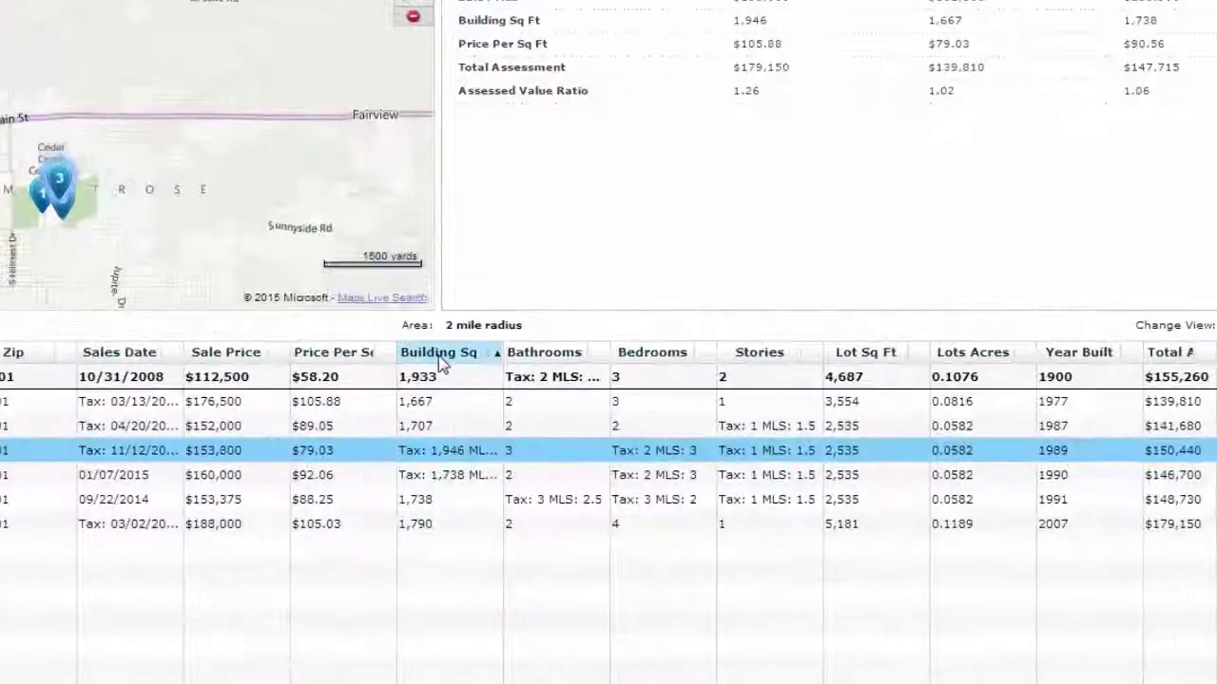
drag(432, 364, 894, 361)
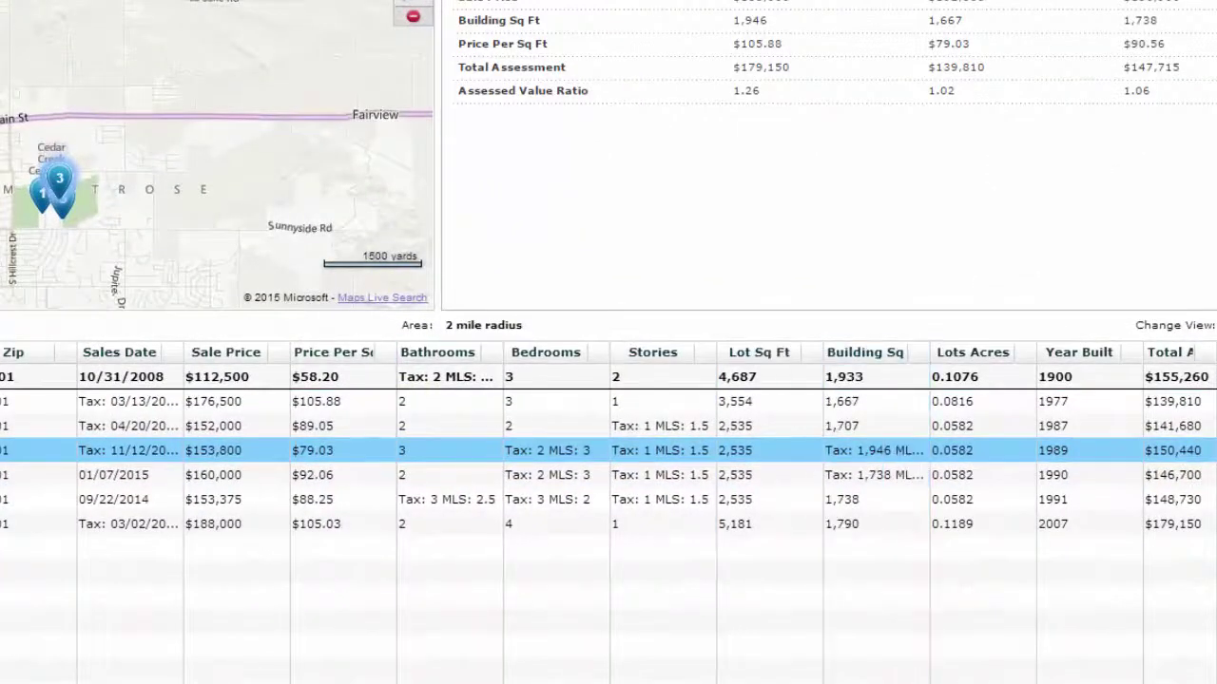
mouse_move(818, 353)
mouse_down()
mouse_move(763, 363)
mouse_move(814, 357)
mouse_up()
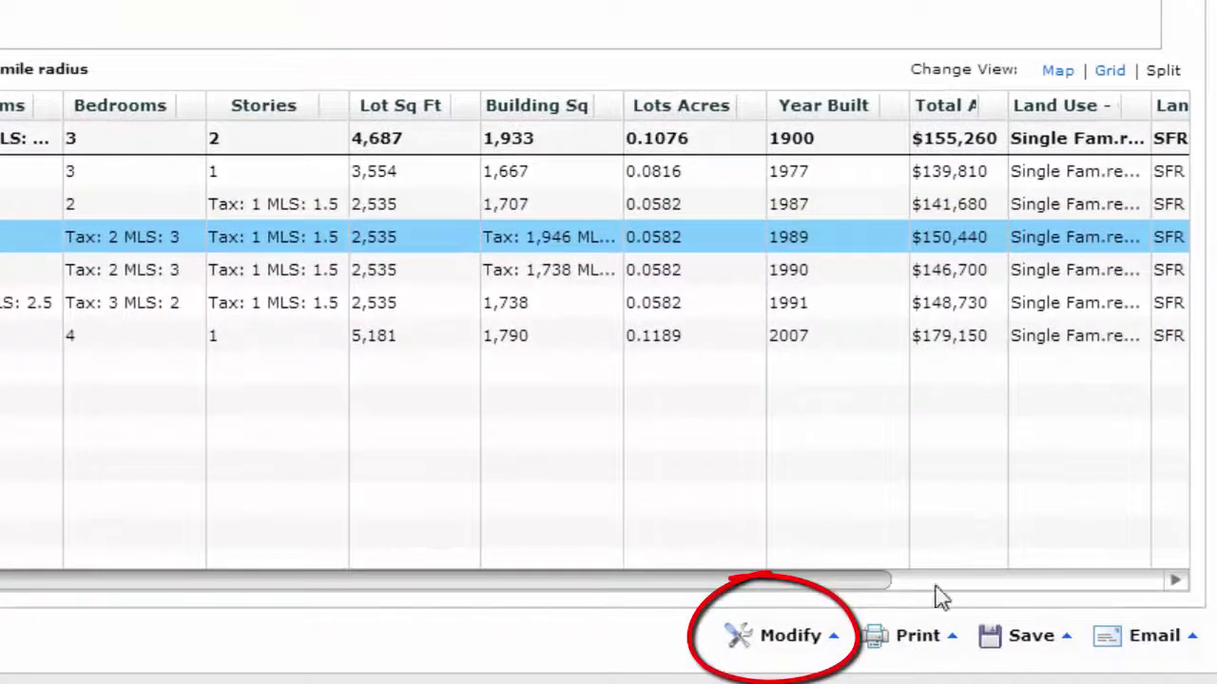
Review the comps search criteria without changes, then generate the comps report for the six checked comparables.
click(779, 636)
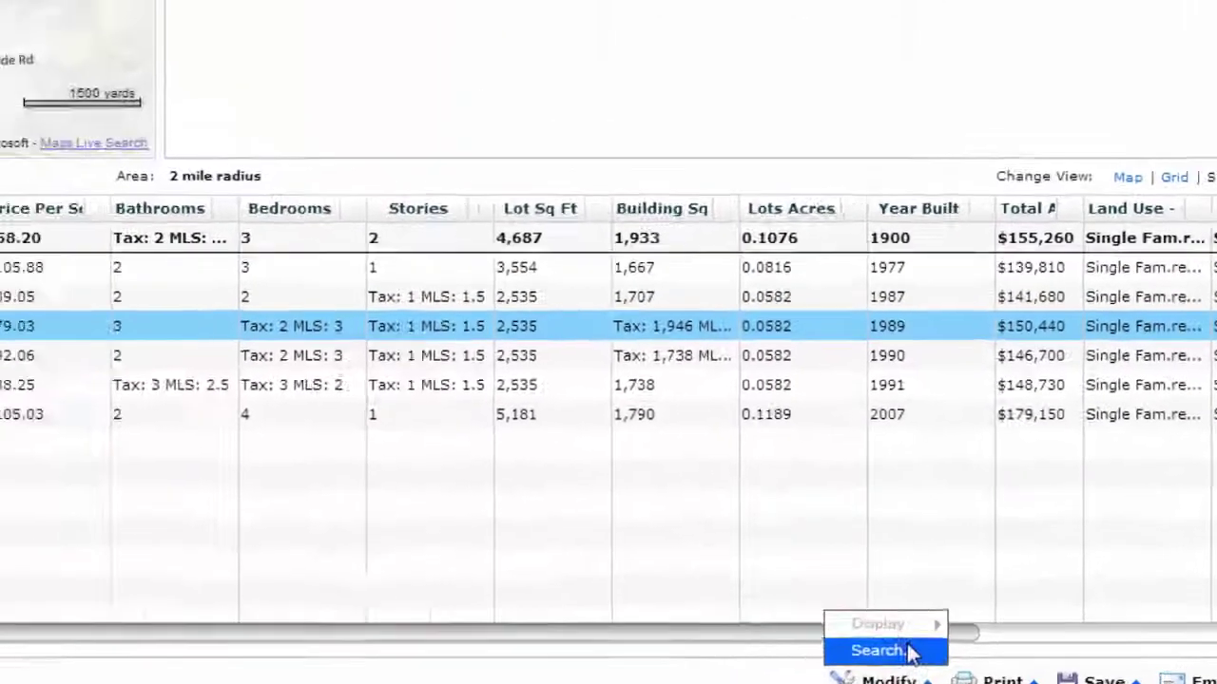
click(909, 646)
scroll(1027, 445, down, 10)
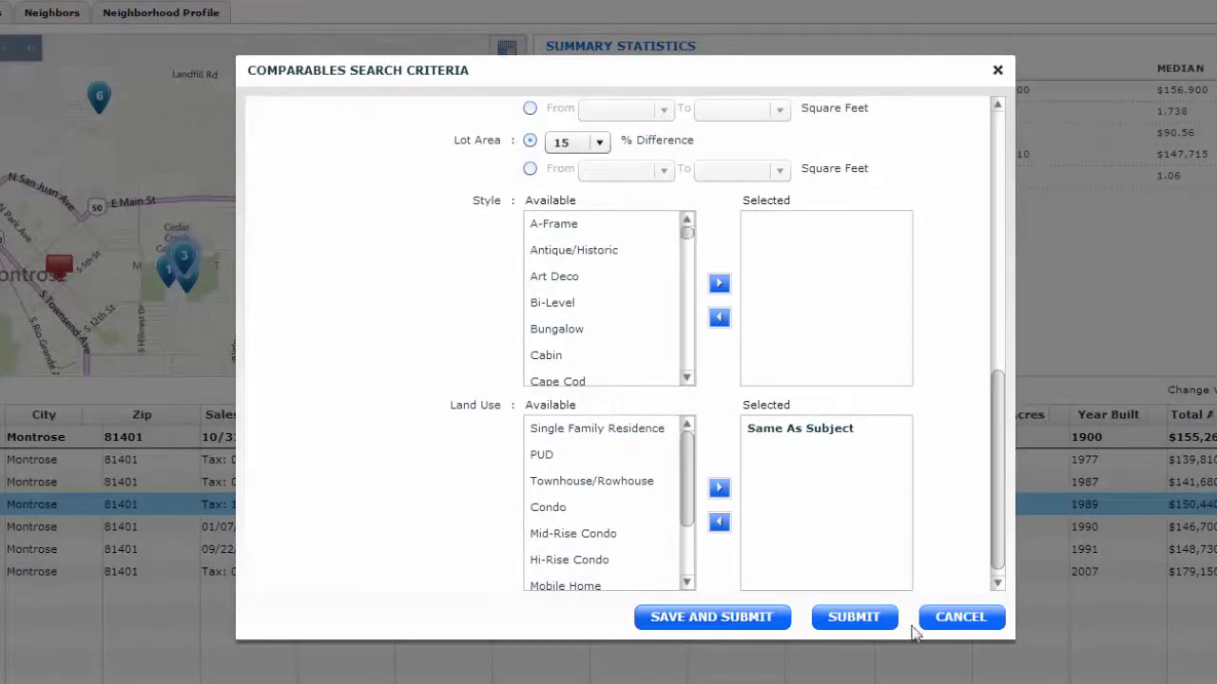
click(937, 601)
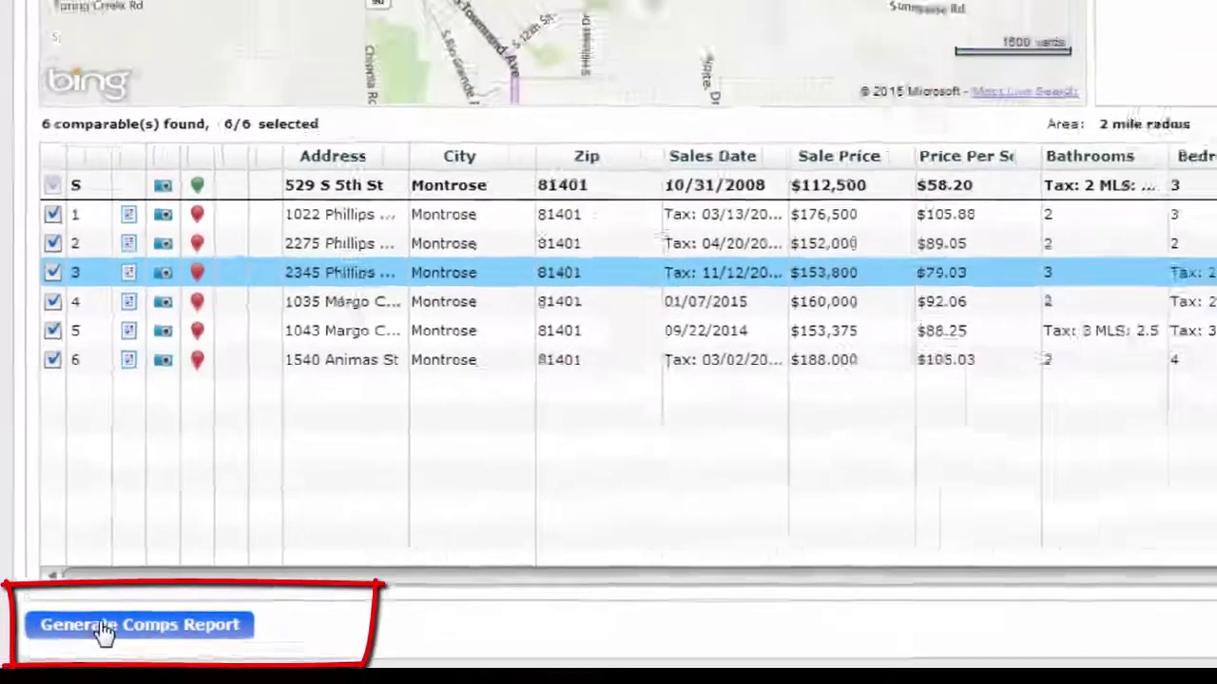
click(124, 629)
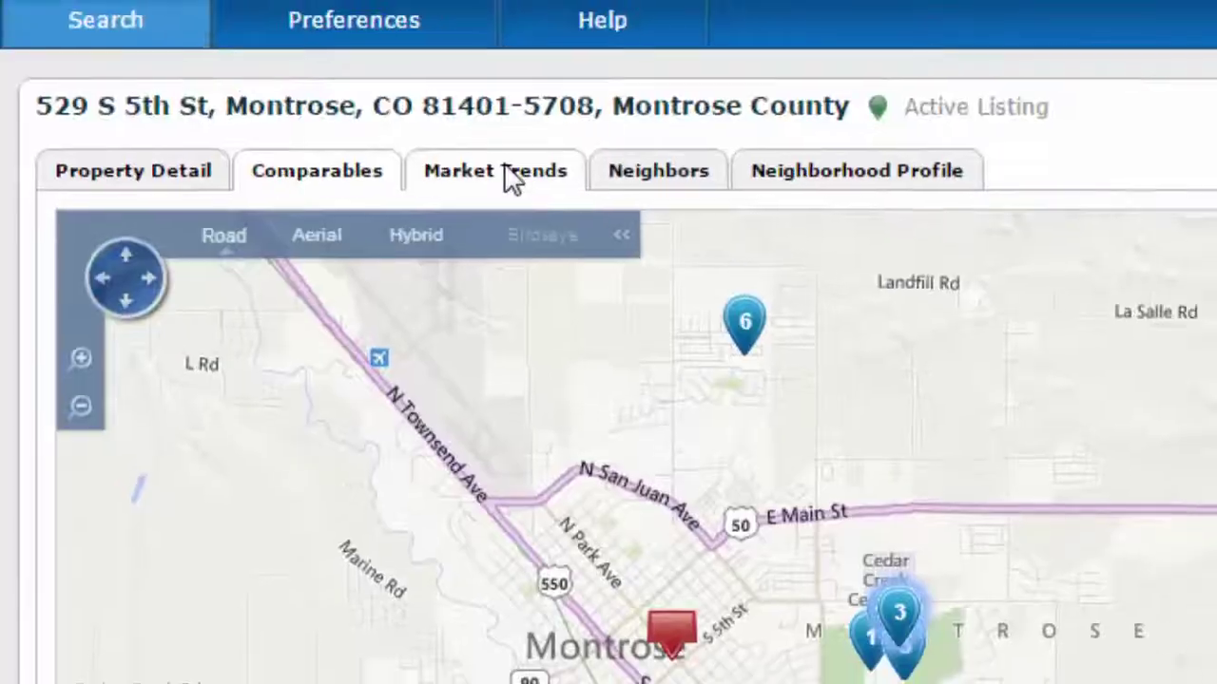
click(508, 180)
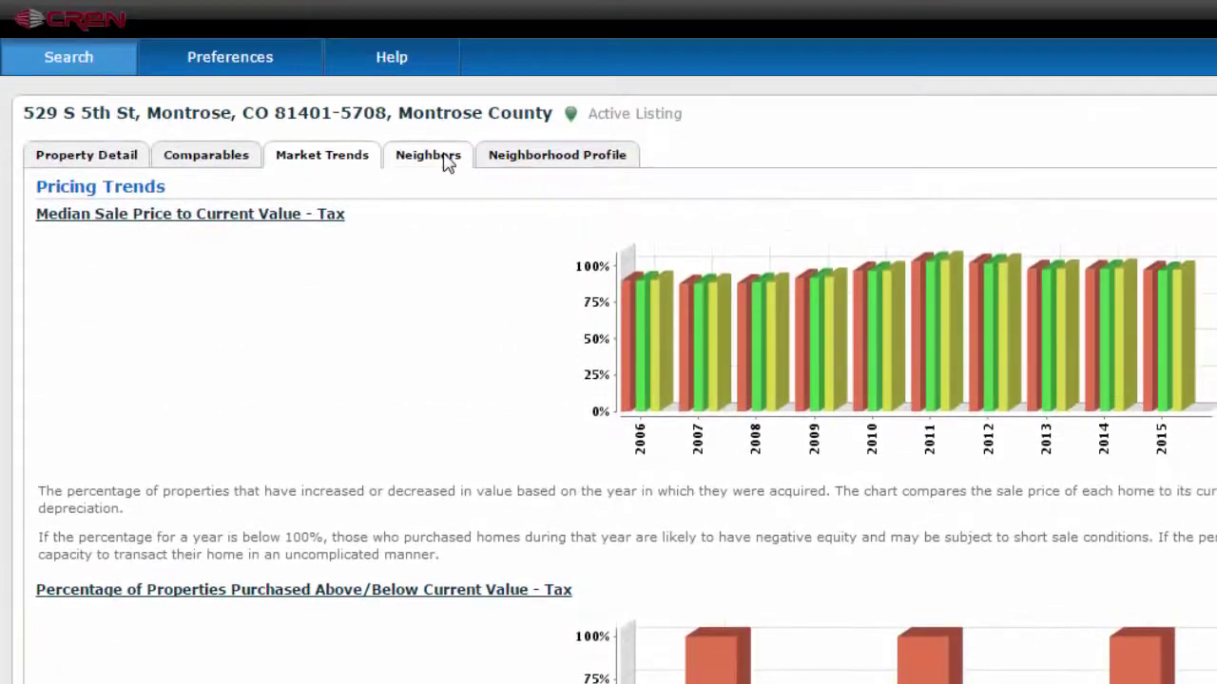
Open the Neighbors report and page through the neighbor columns to Neighbors 28 and 29.
click(418, 157)
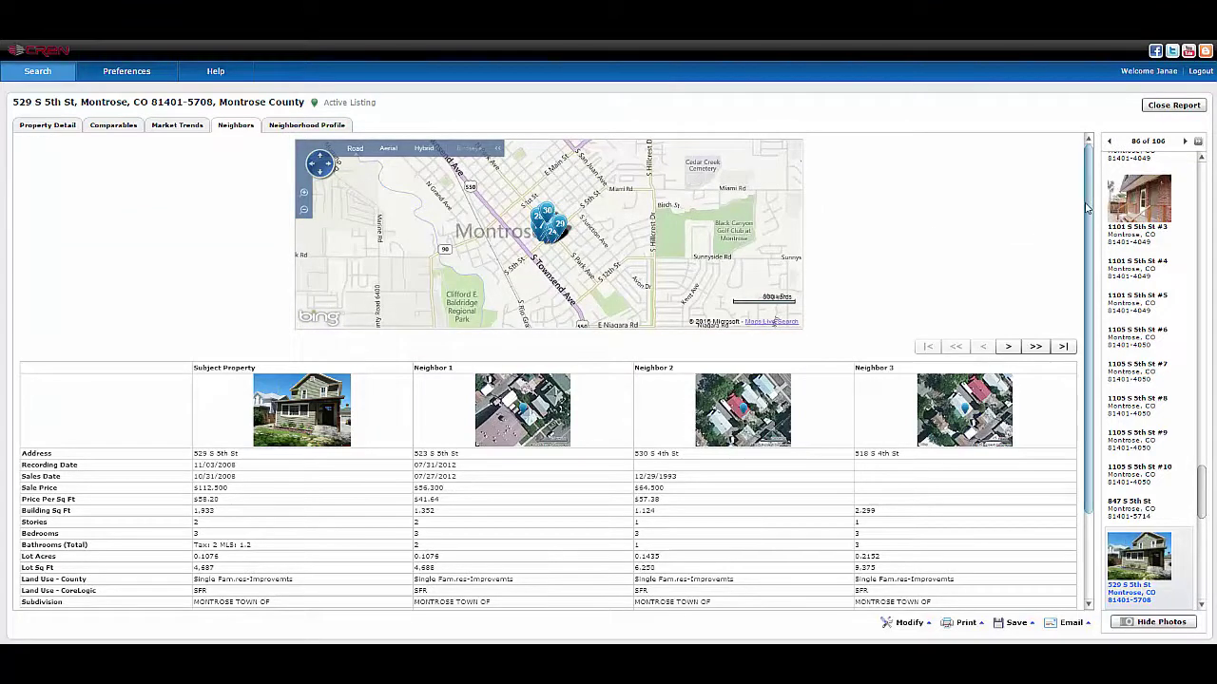
drag(1089, 209, 1107, 328)
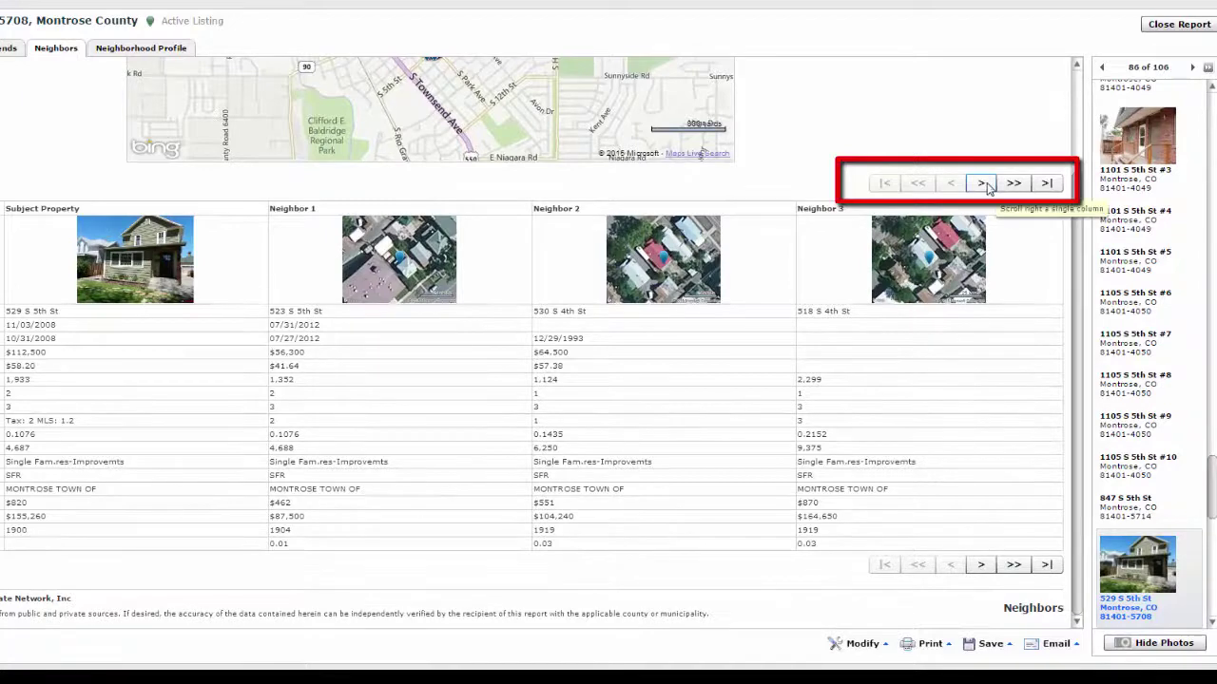
click(983, 184)
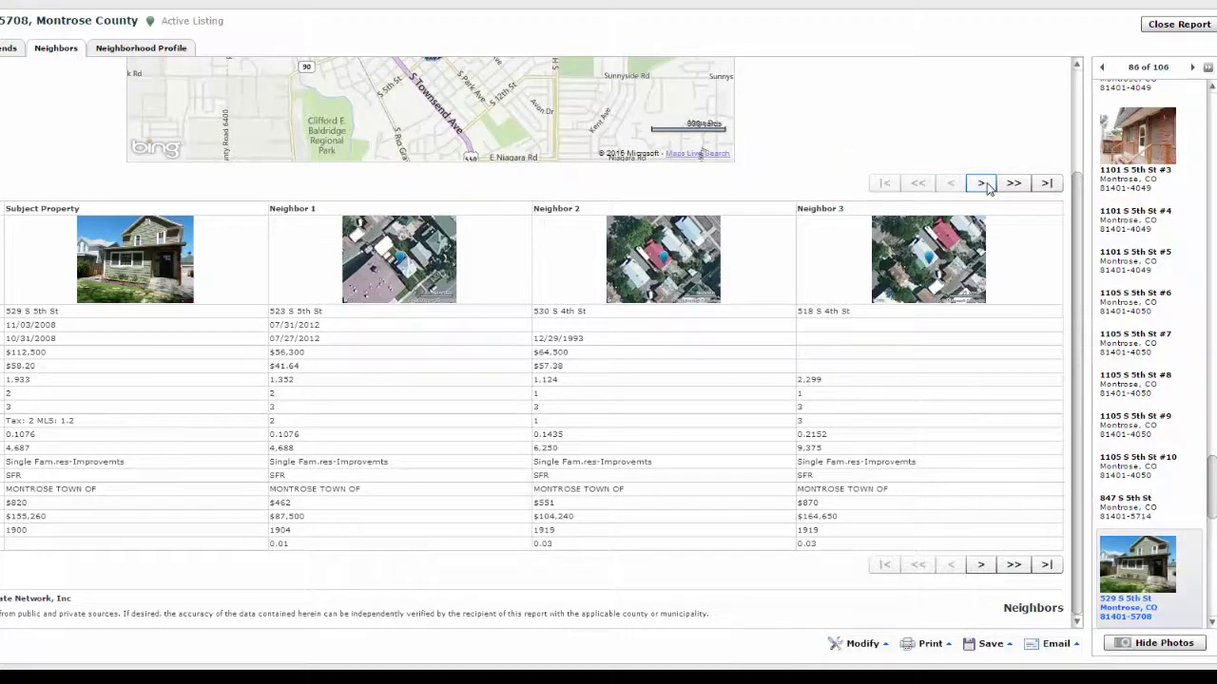
click(985, 184)
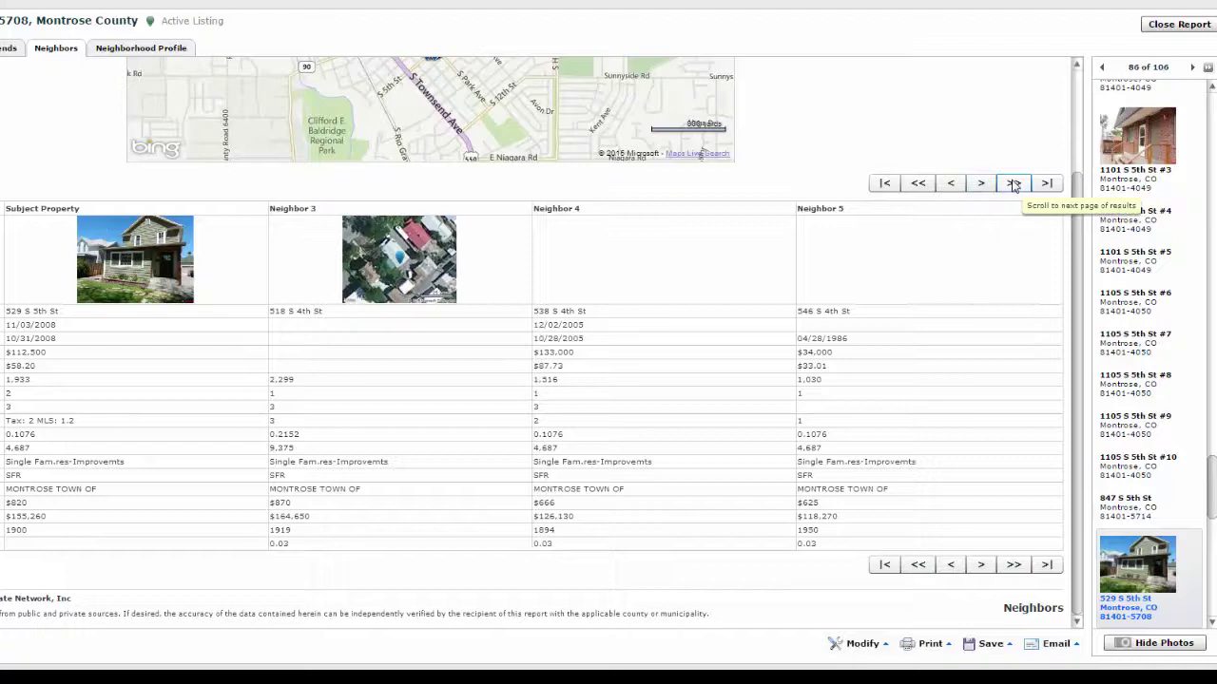
click(1013, 184)
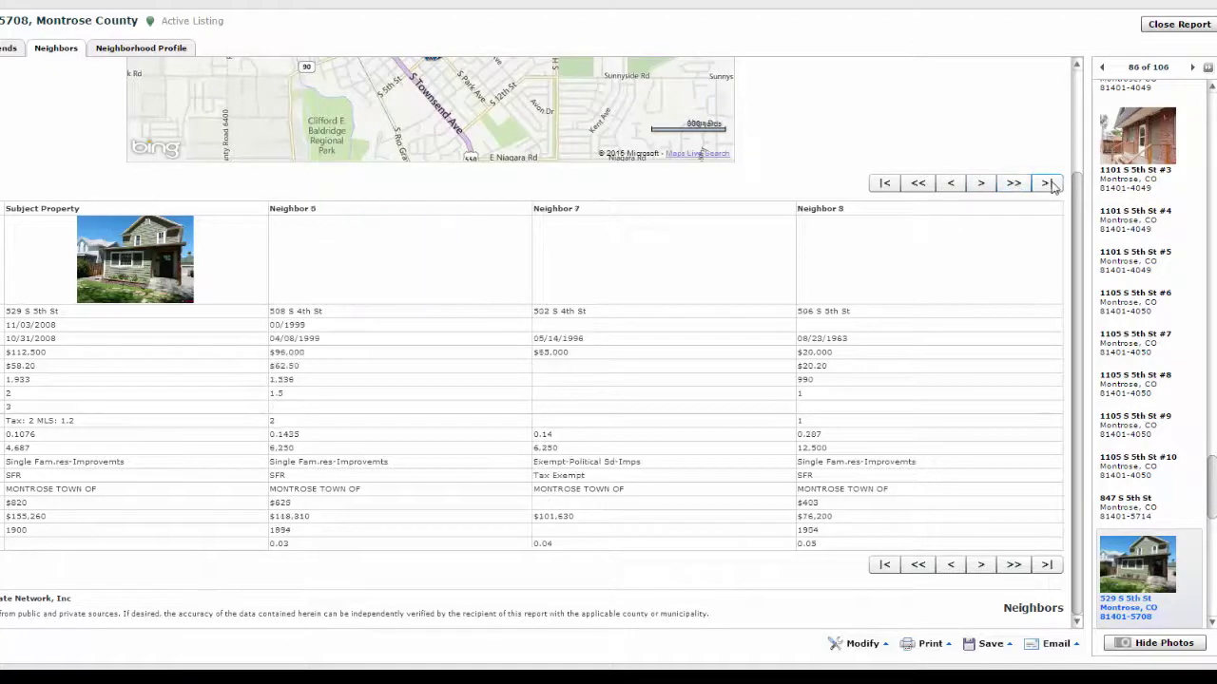
click(1048, 185)
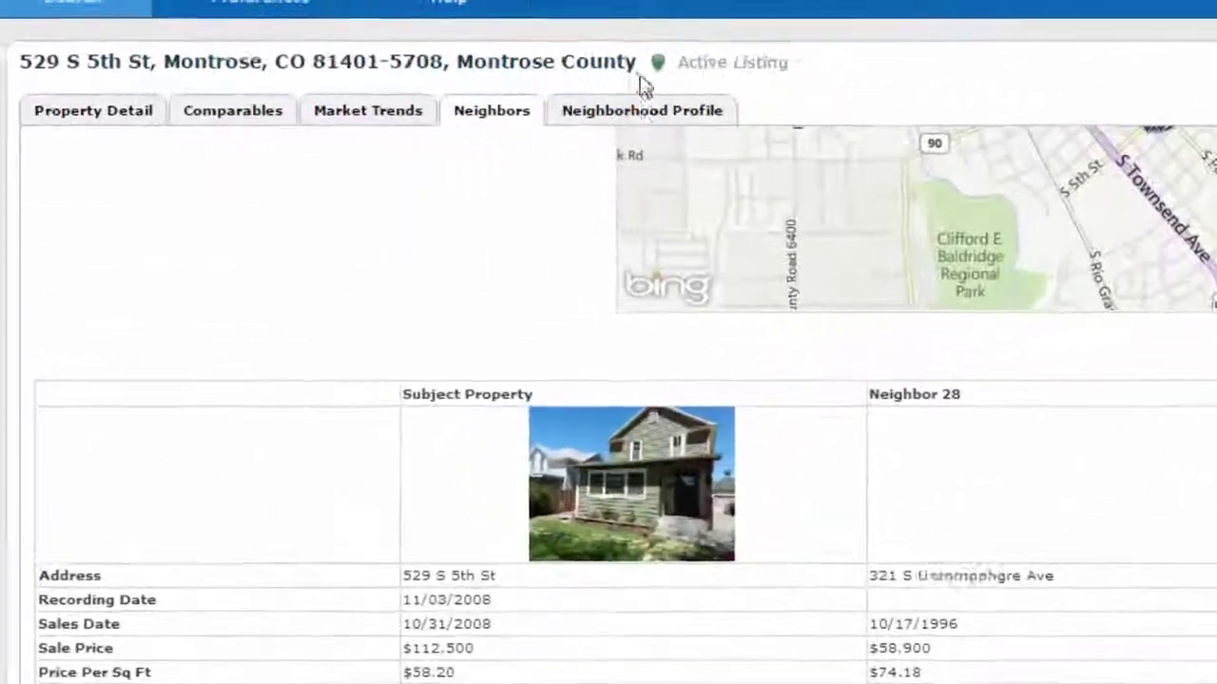
Open the Neighborhood Profile for ZIP 81401, review Local Businesses, and bring up the Modify choices.
click(634, 111)
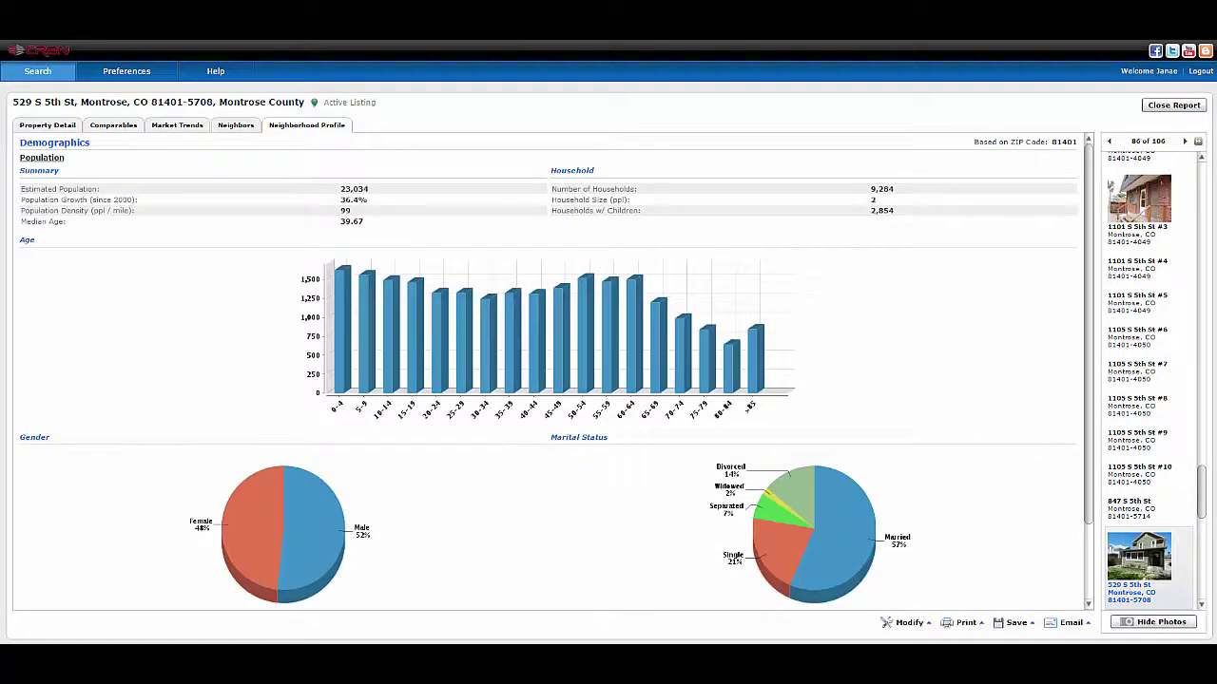
scroll(1089, 207, down, 10)
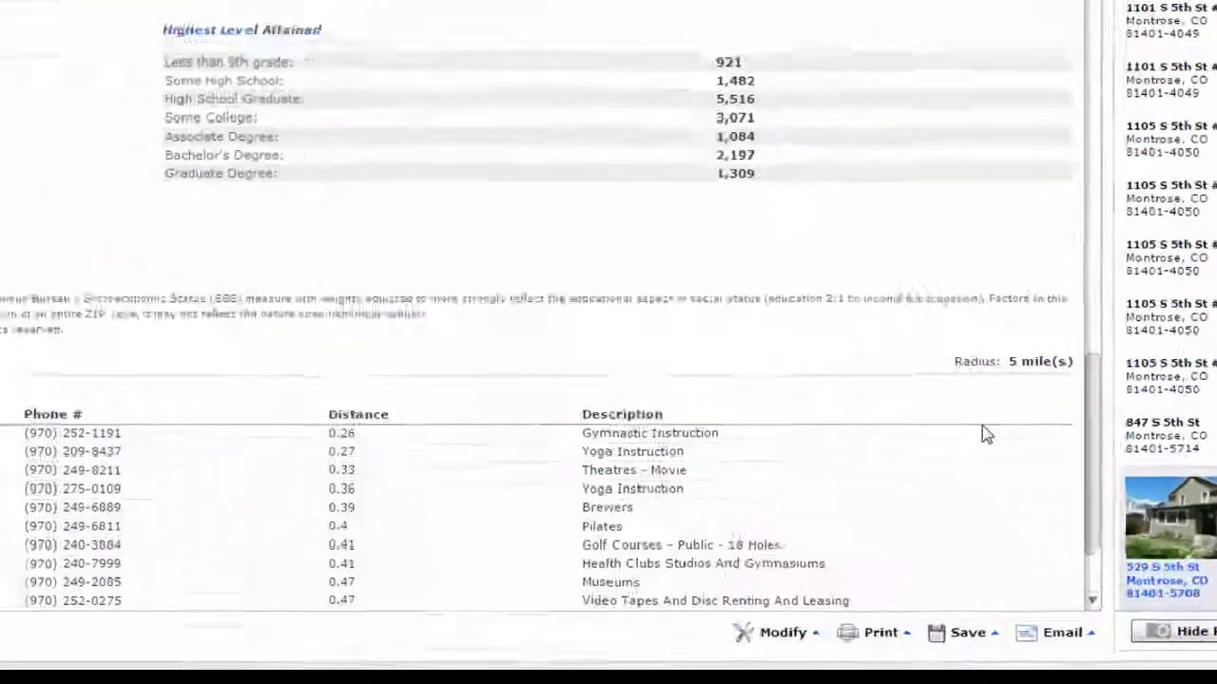
scroll(1024, 509, up, 2)
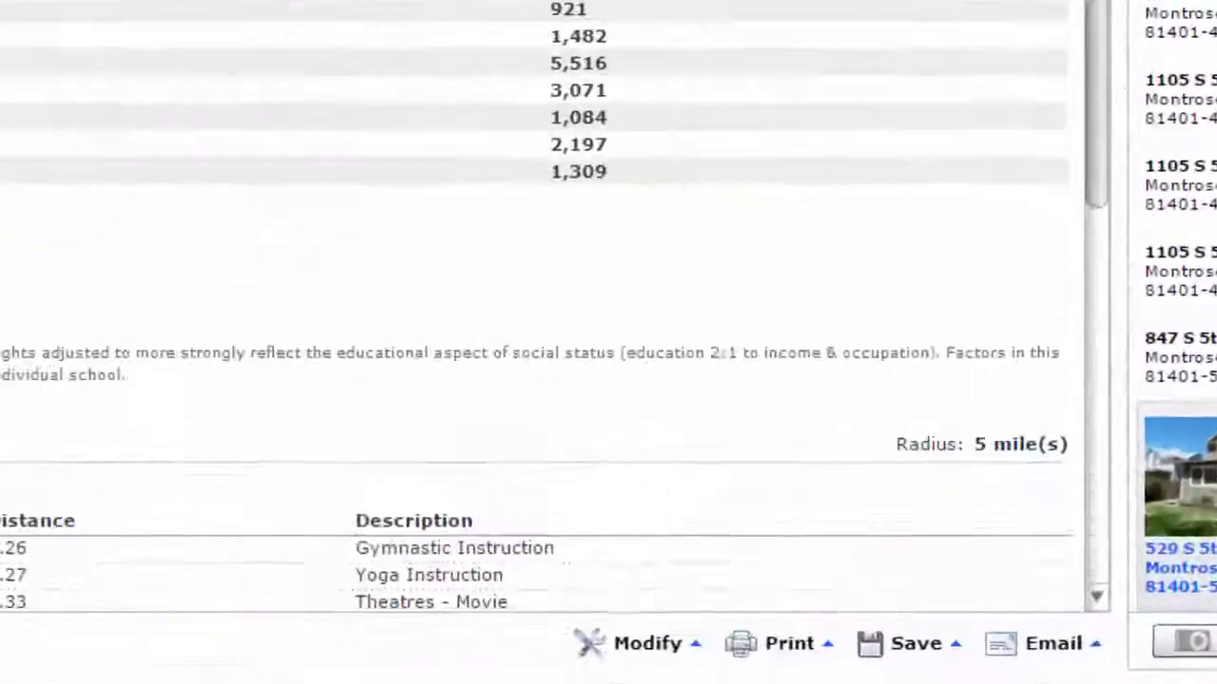
click(639, 646)
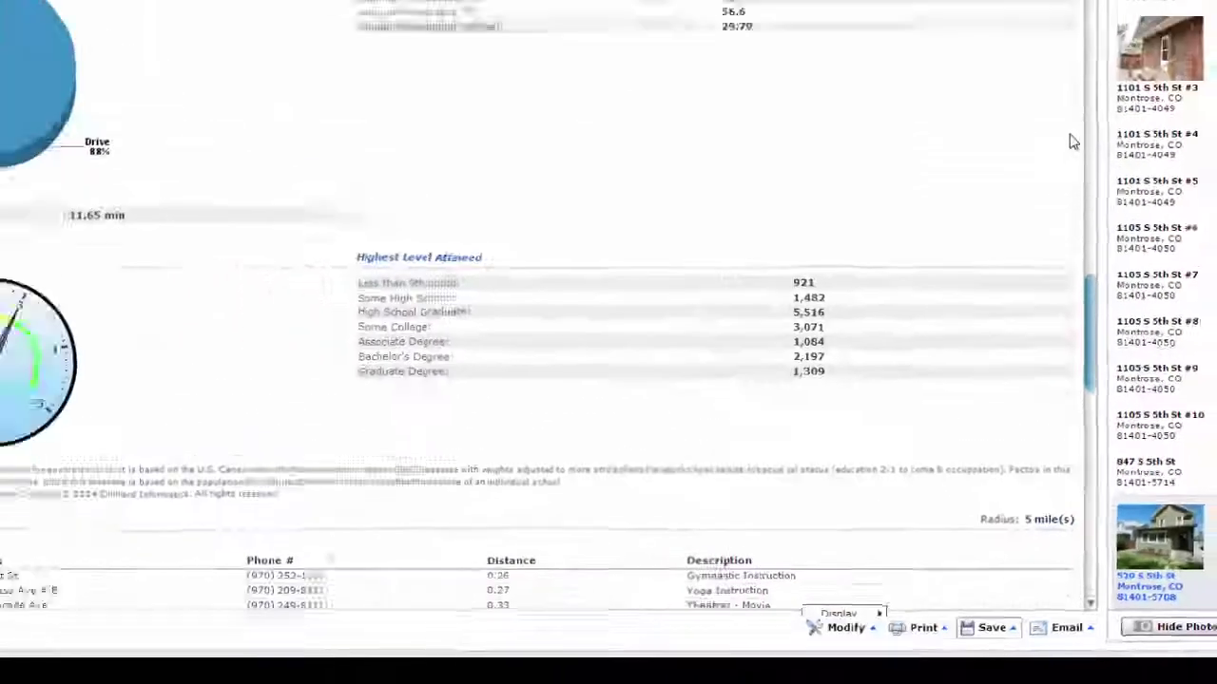
Scroll back to Demographics showing an estimated population of 23,034 and 9,284 households.
scroll(1098, 95, up, 5)
scroll(1090, 167, up, 2)
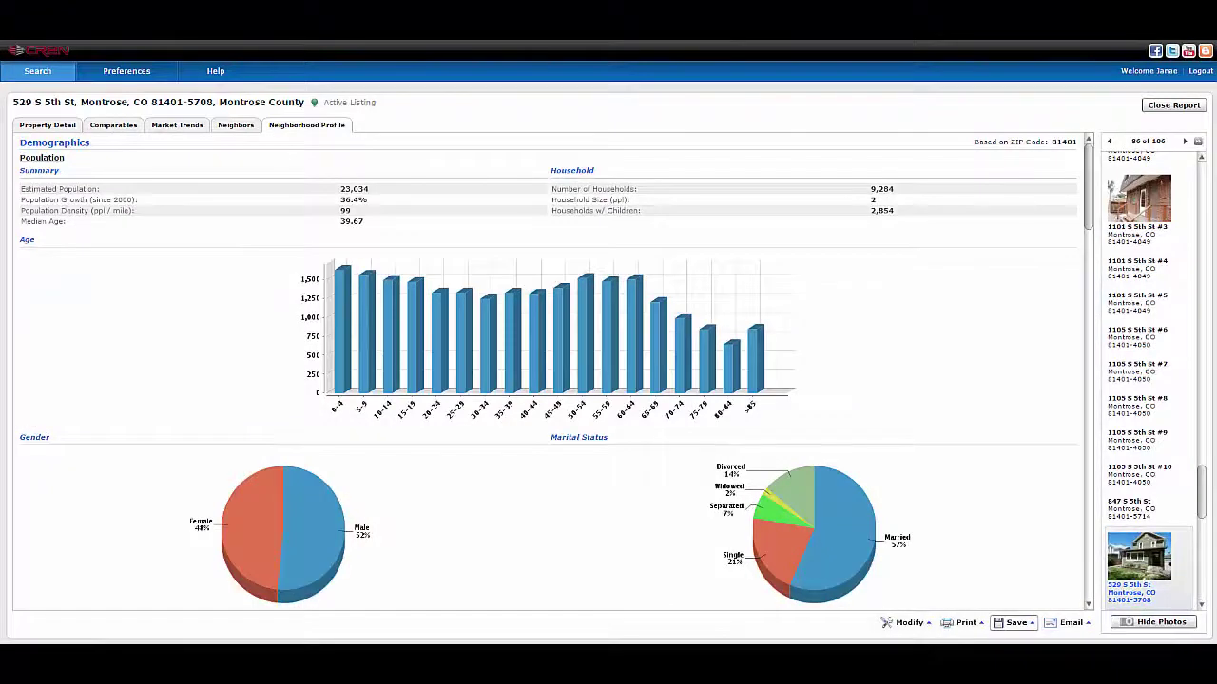